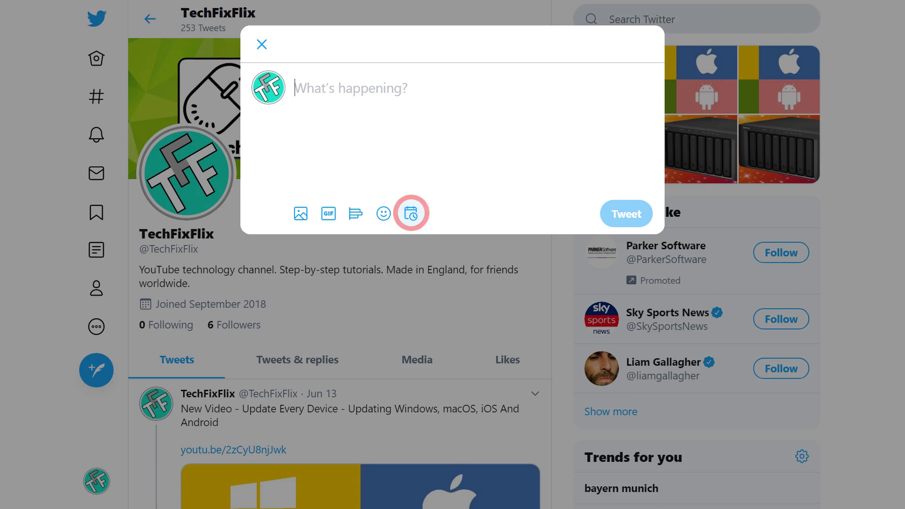
# - Open scheduling for the new tweet and set its send date to June 26, 2020
pyautogui.click(411, 213)
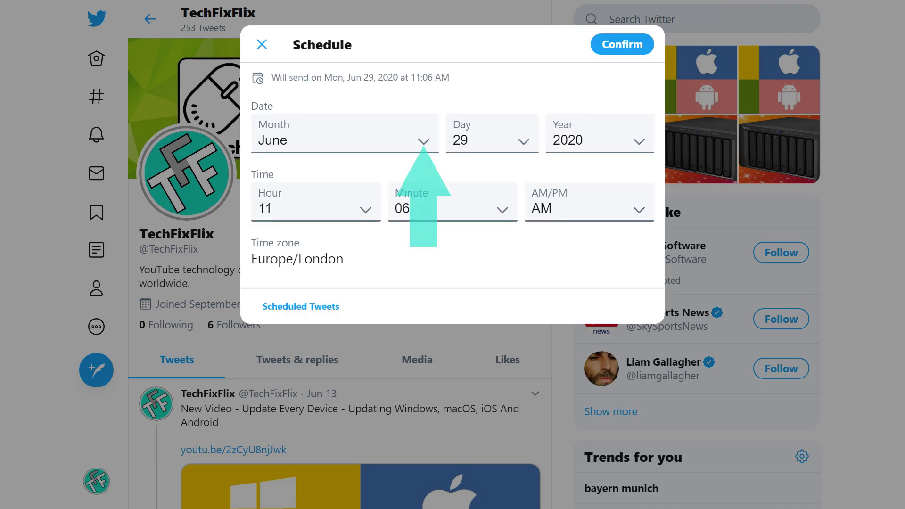
pyautogui.click(423, 142)
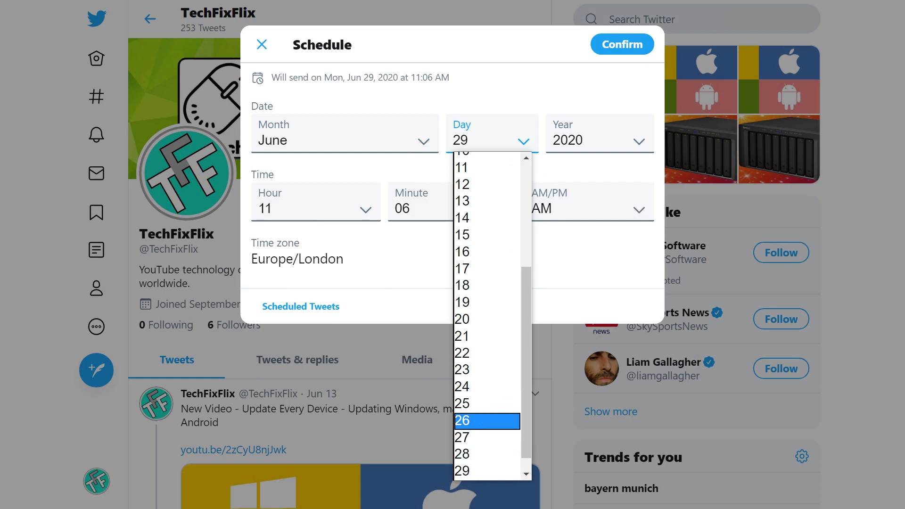
pyautogui.click(487, 420)
pyautogui.click(599, 140)
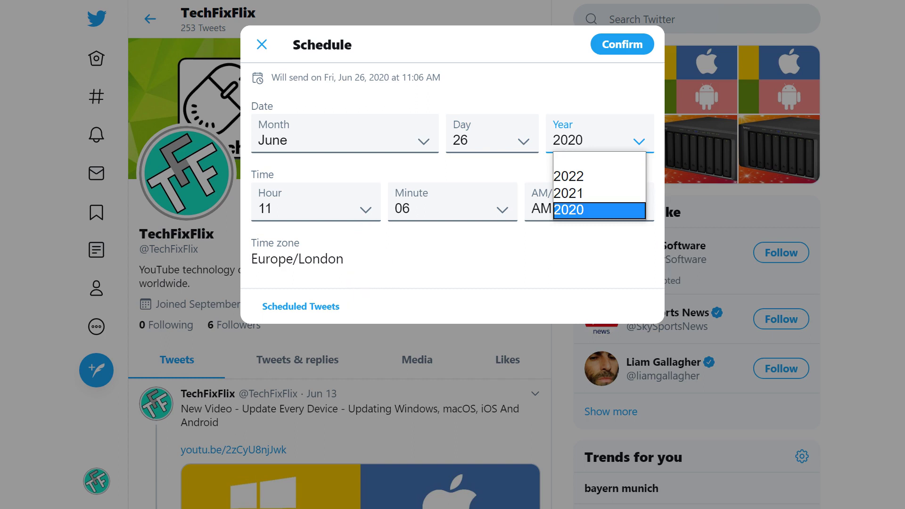
# - Set the send time to 2:00 PM and confirm the schedule
pyautogui.click(365, 209)
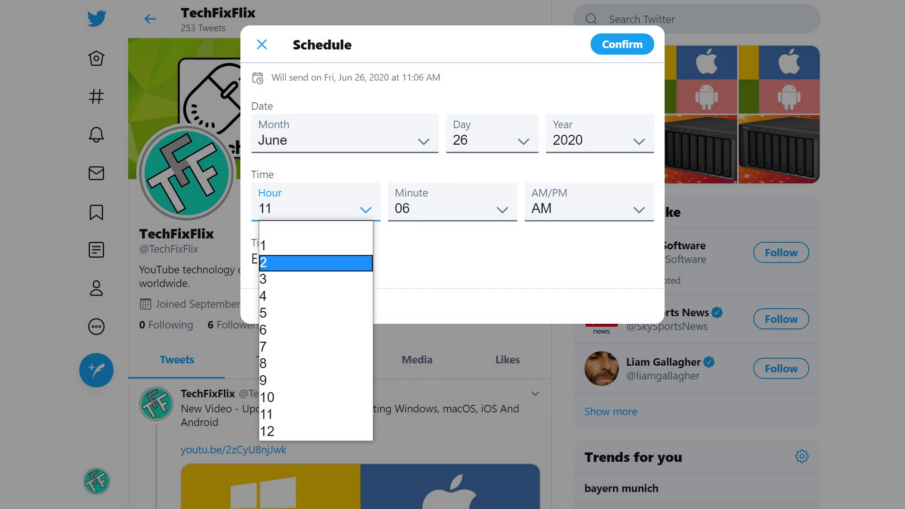
pyautogui.click(316, 262)
pyautogui.click(452, 208)
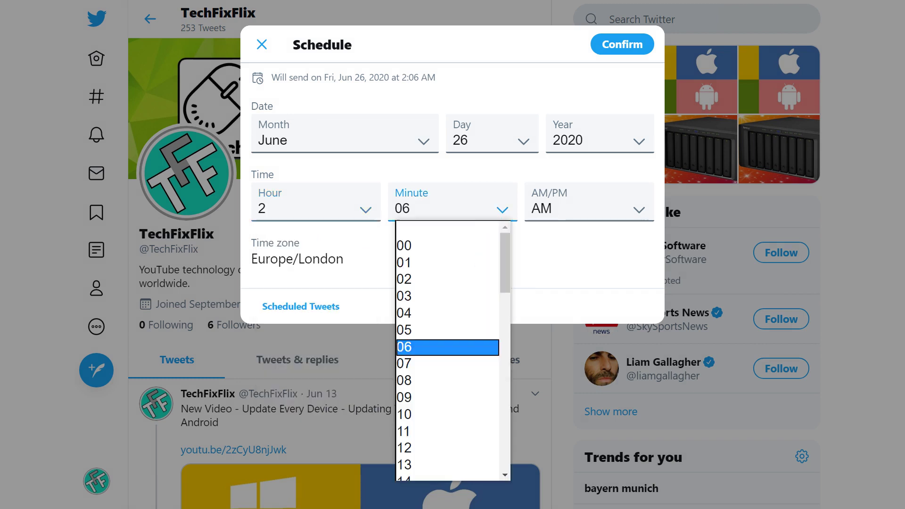
pyautogui.click(447, 245)
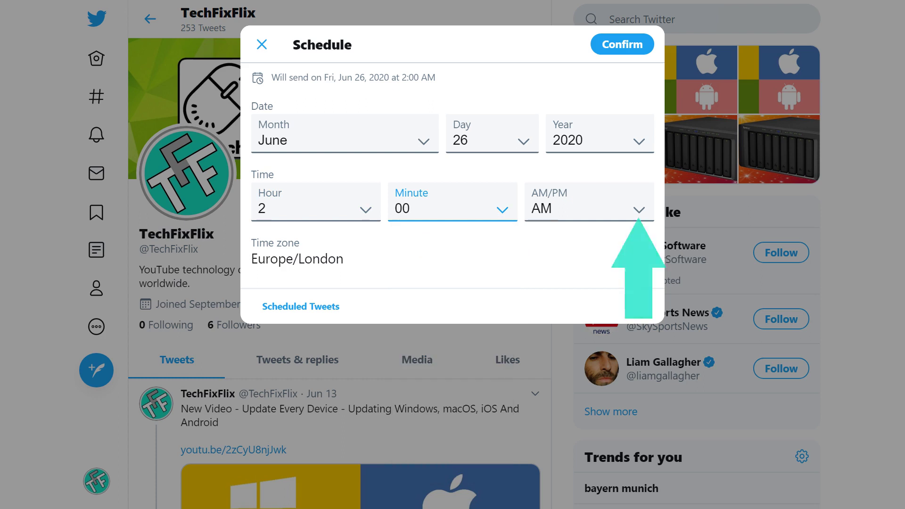
pyautogui.click(589, 208)
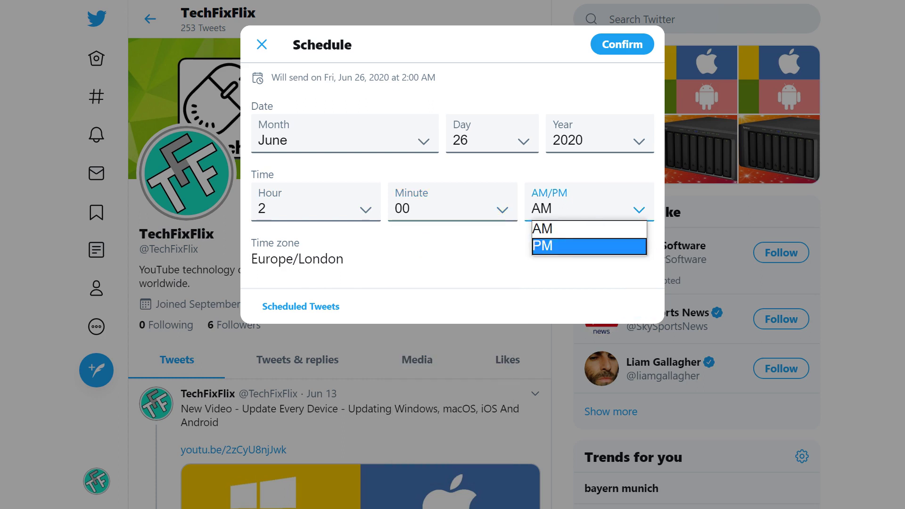
pyautogui.click(600, 244)
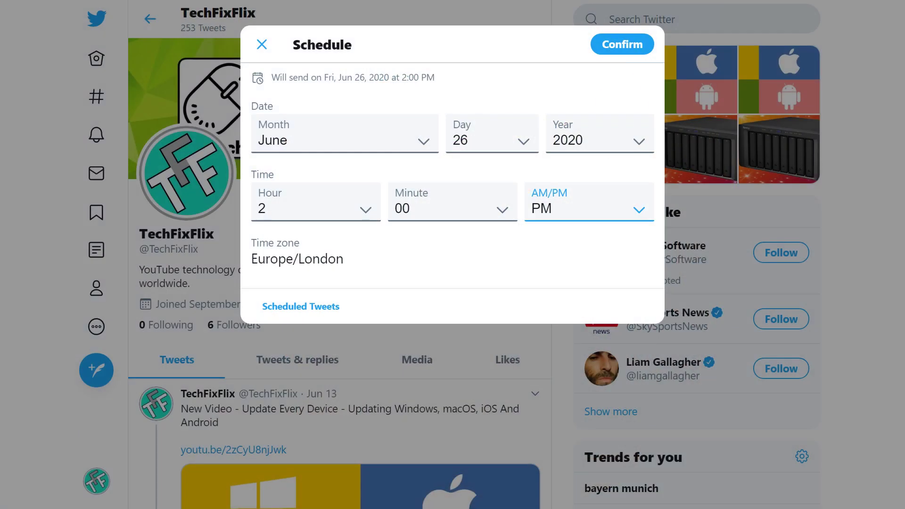
pyautogui.click(622, 44)
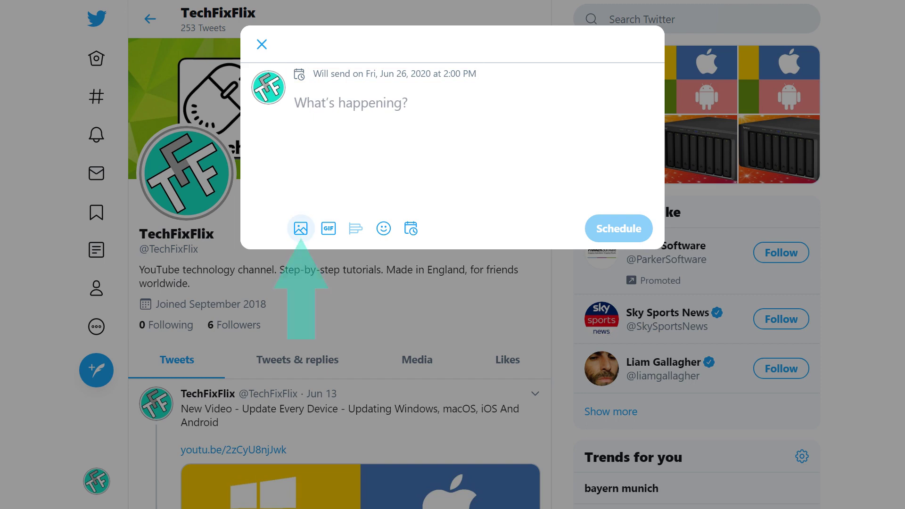
# - Attach the image "Start Menu Tips And Tricks - Twitter Post" from Downloads to the tweet
pyautogui.click(300, 228)
pyautogui.click(154, 137)
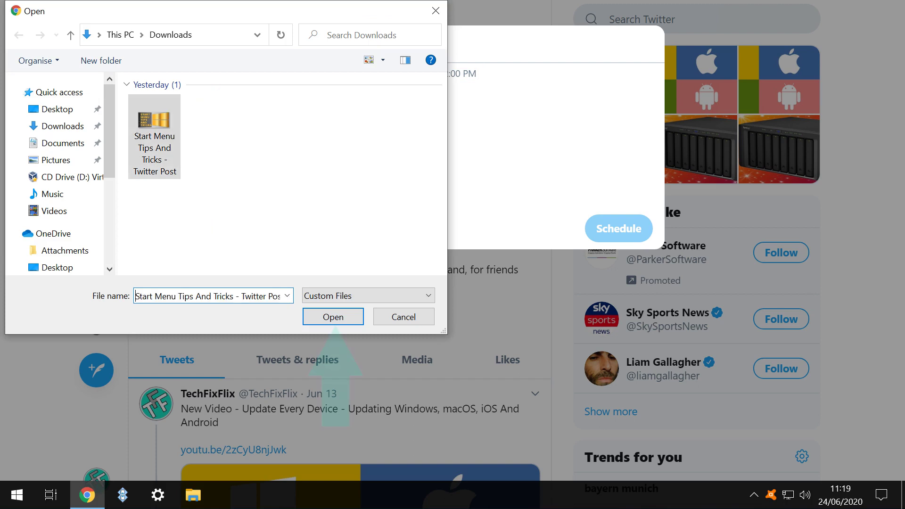
pyautogui.click(333, 317)
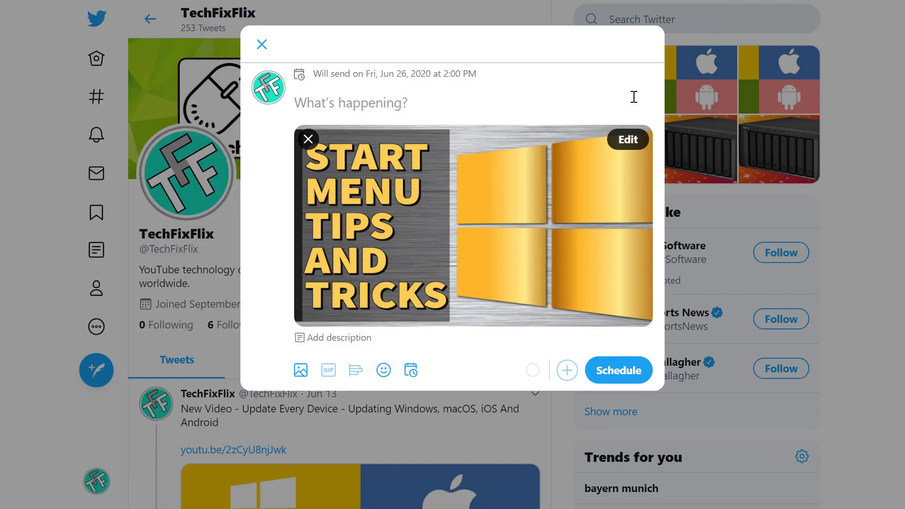
pyautogui.click(634, 97)
pyautogui.write('New Video - Windows Start Menu Tips And Tricks  https://youtu.be/OjOOBxE1-Pk')
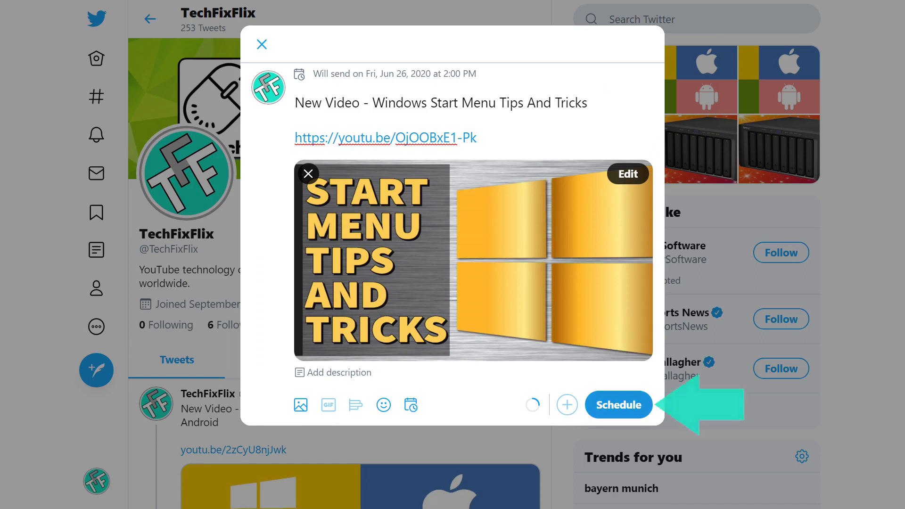
pyautogui.click(618, 404)
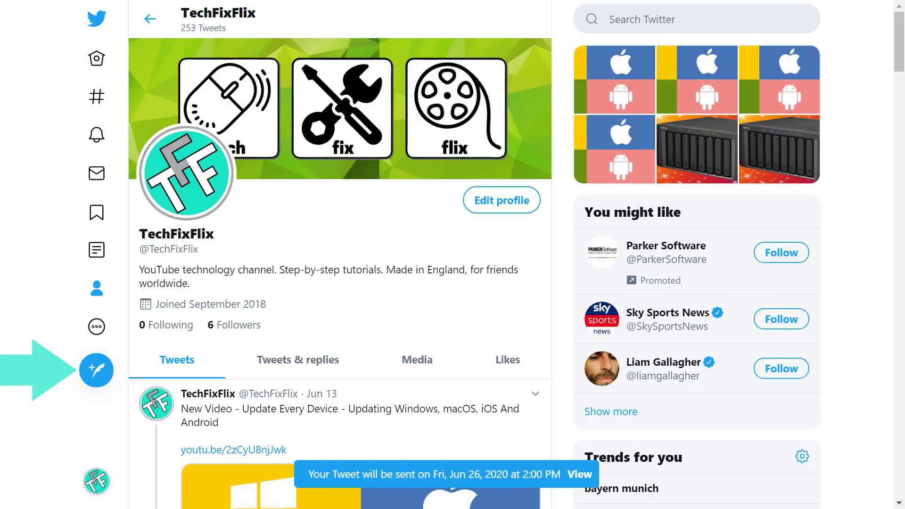
# - Open the scheduled Start Menu tweet from the unsent tweets for editing and schedule it again
pyautogui.press('n')
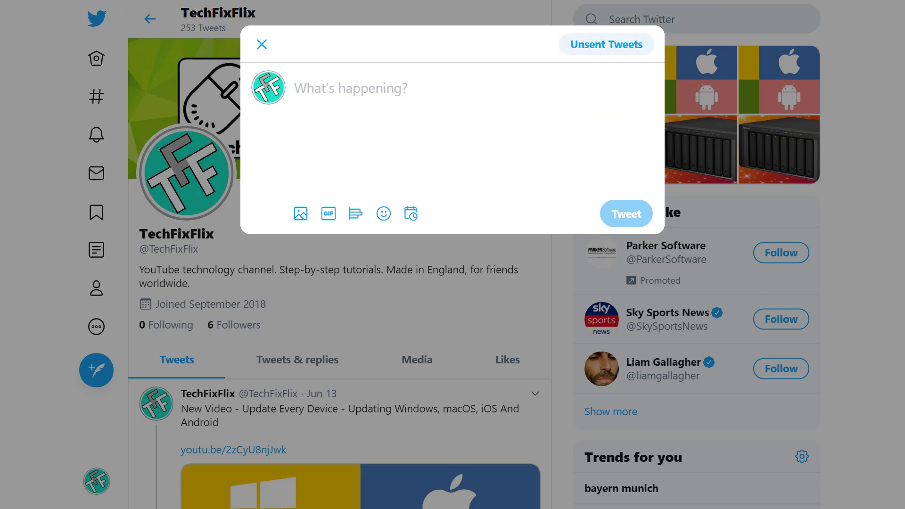
pyautogui.click(606, 44)
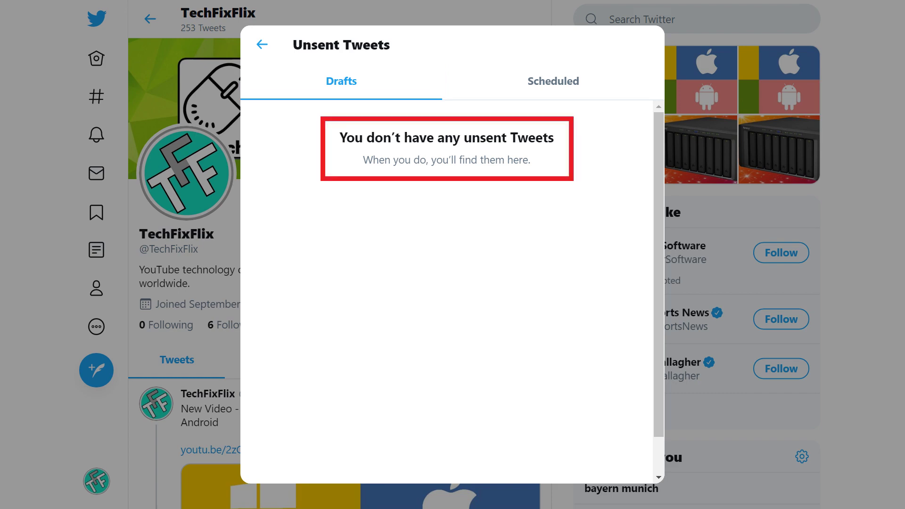
pyautogui.click(552, 81)
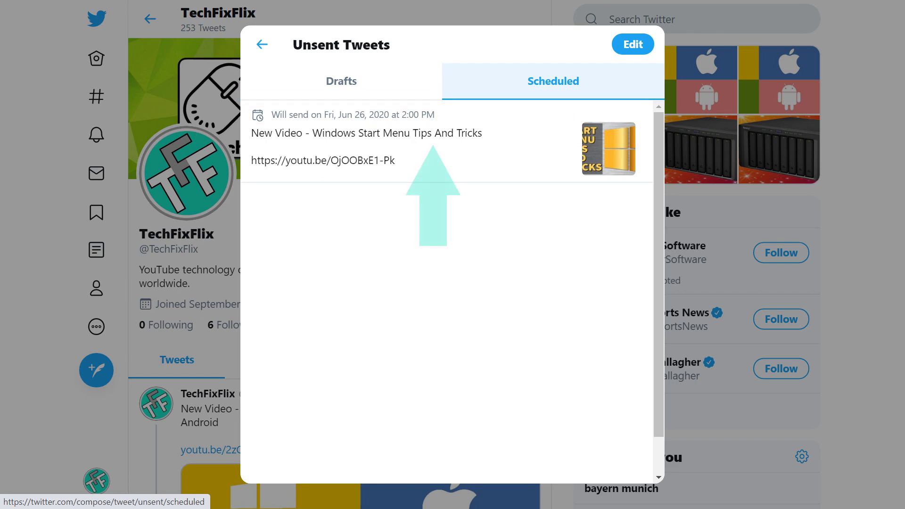
pyautogui.click(368, 141)
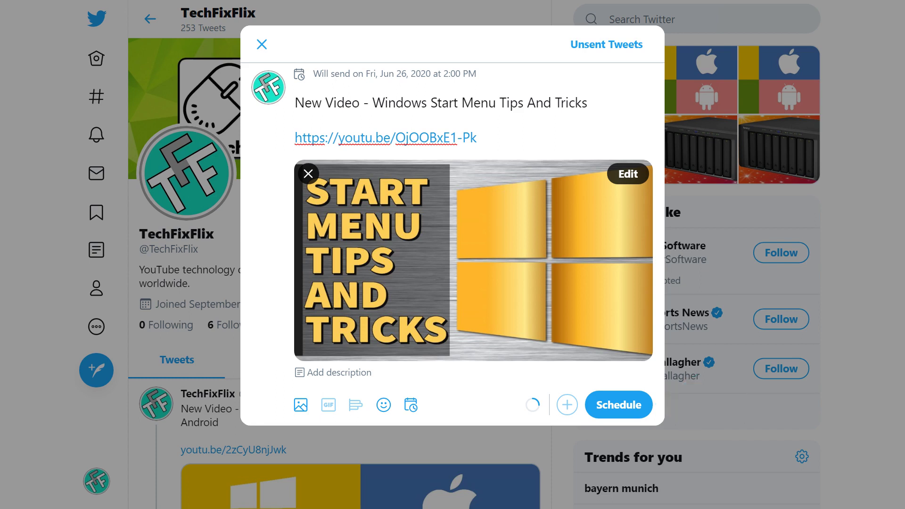
pyautogui.click(618, 404)
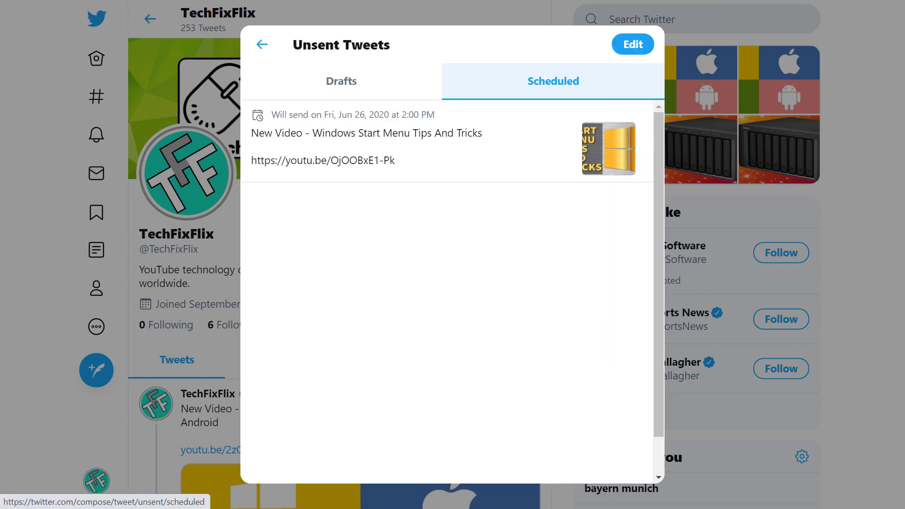
# - Switch the scheduled tweets list to edit mode and select the Start Menu tweet
pyautogui.click(629, 43)
pyautogui.click(257, 141)
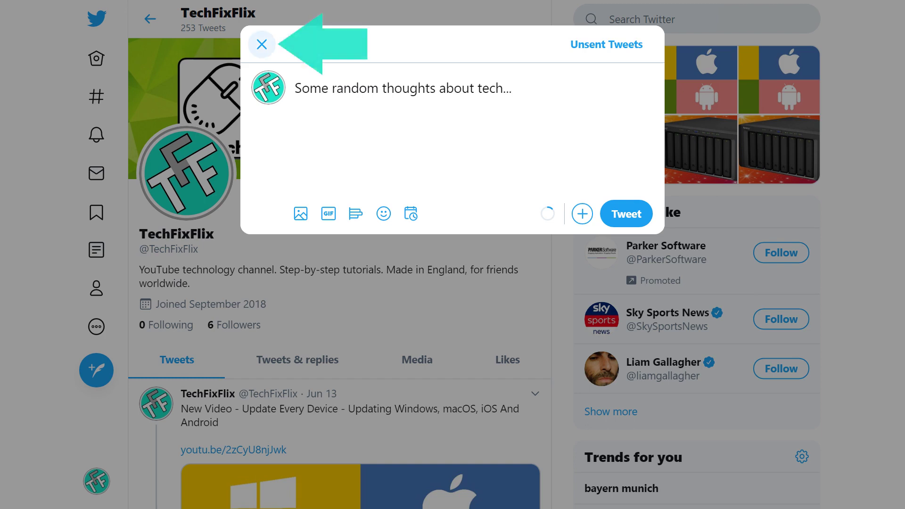
# - Close the composer and save the tweet "Some random thoughts about tech..." as a draft
pyautogui.click(261, 44)
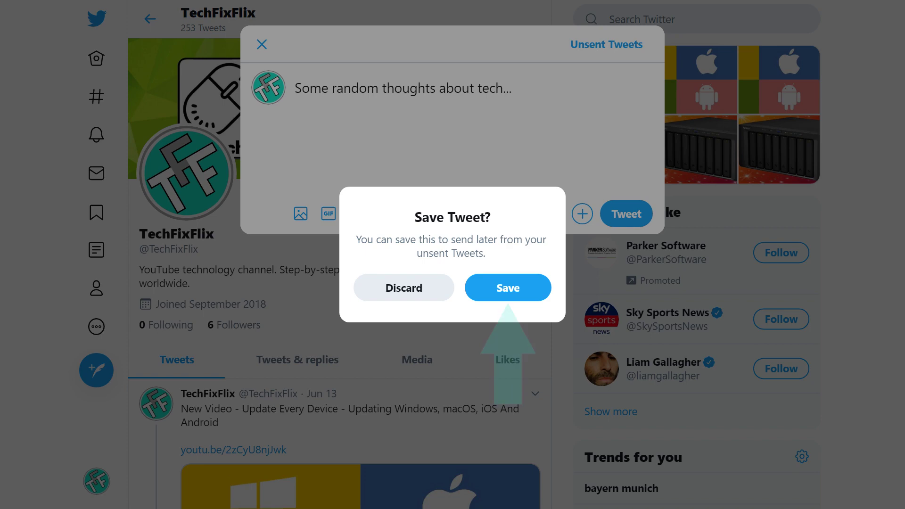
pyautogui.click(508, 287)
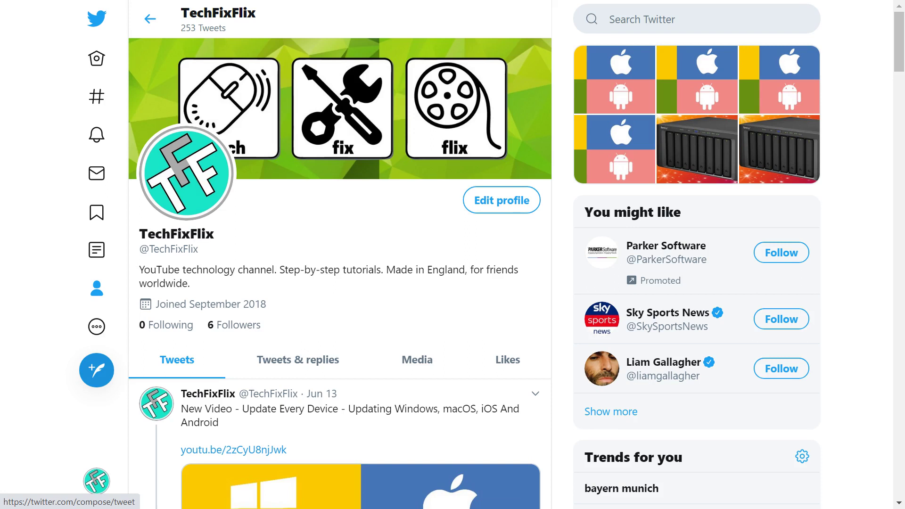
# - Open the saved draft "Some random thoughts about tech..." from the unsent tweets to review it, and close it
pyautogui.click(96, 369)
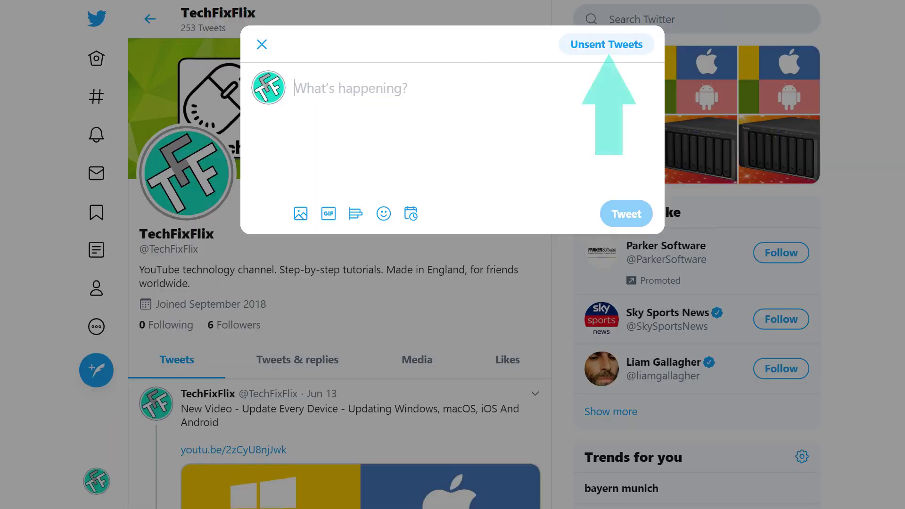
pyautogui.click(606, 44)
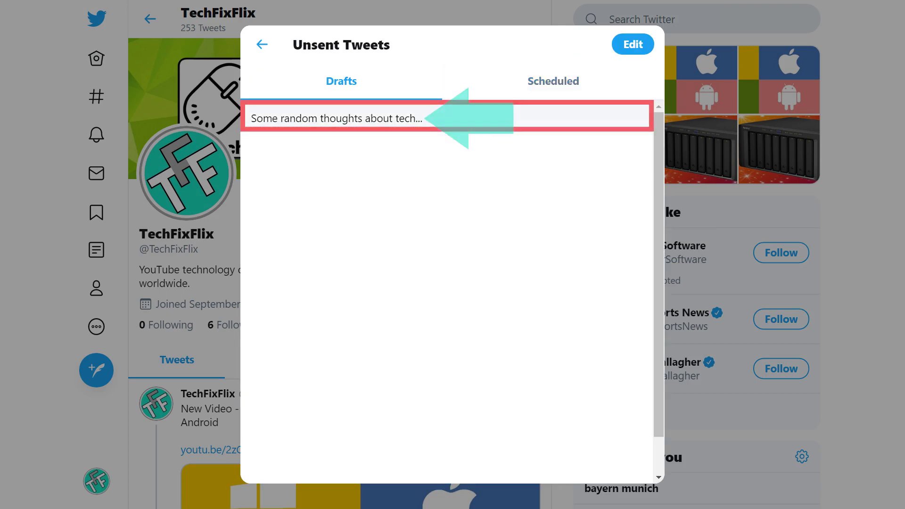
pyautogui.click(490, 120)
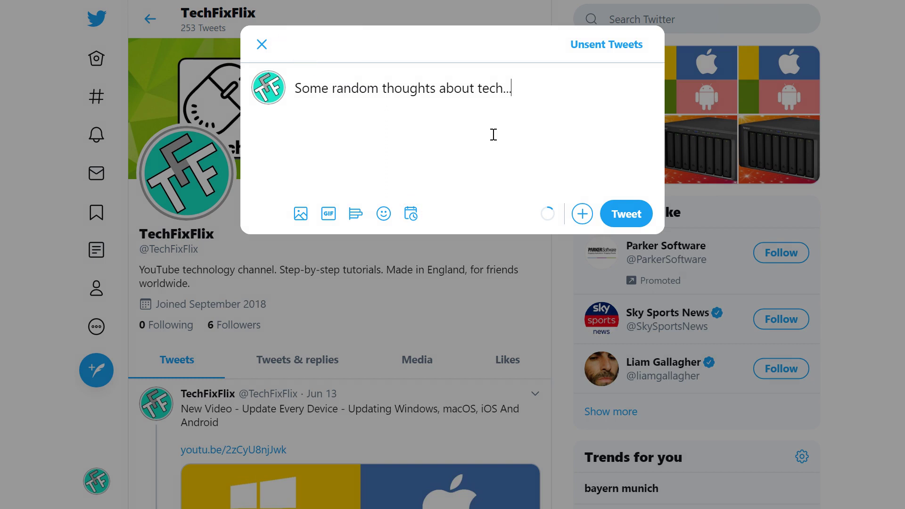
pyautogui.press('Escape')
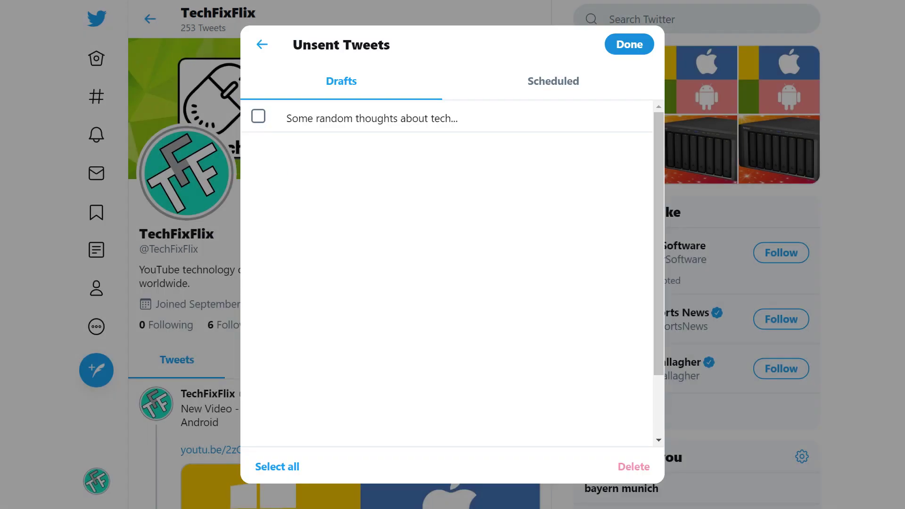
# - Delete the draft "Some random thoughts about tech..." from the unsent tweets and confirm discarding it
pyautogui.click(258, 116)
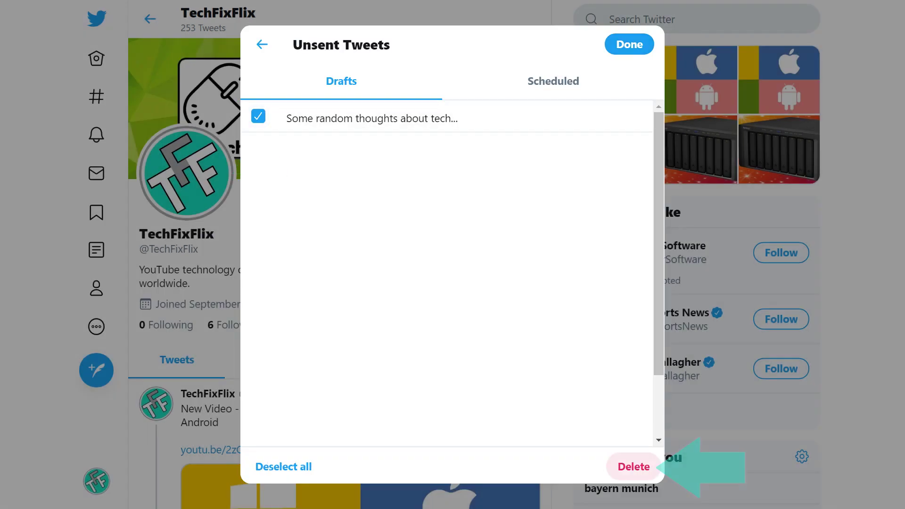
pyautogui.click(633, 467)
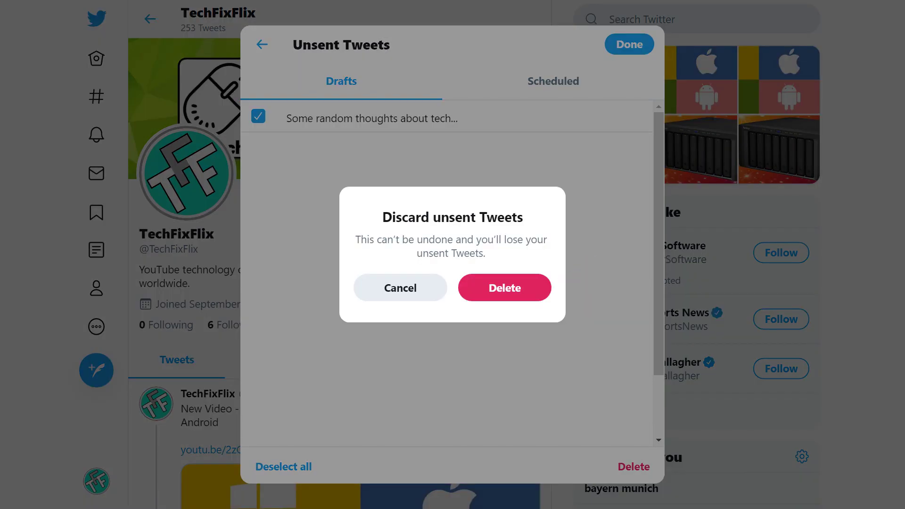
pyautogui.press('Return')
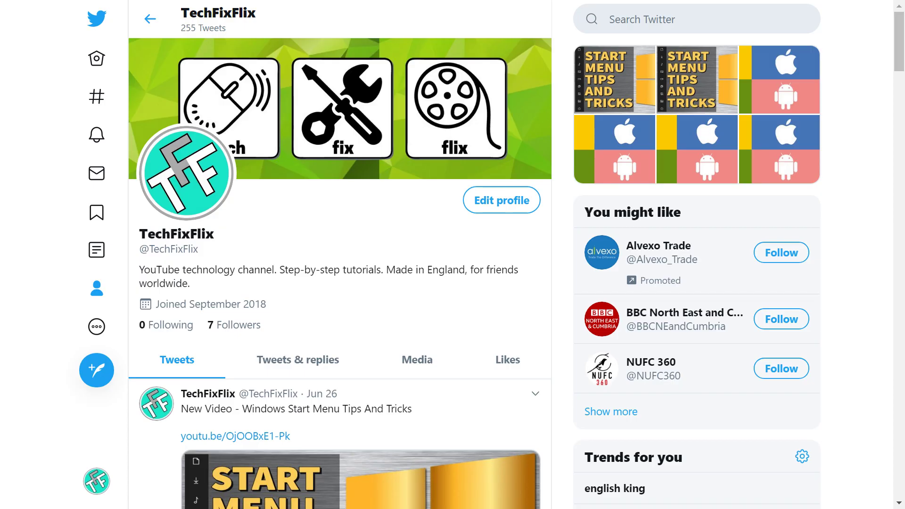
pyautogui.scroll(-15, 339, 273)
pyautogui.scroll(-10, 340, 273)
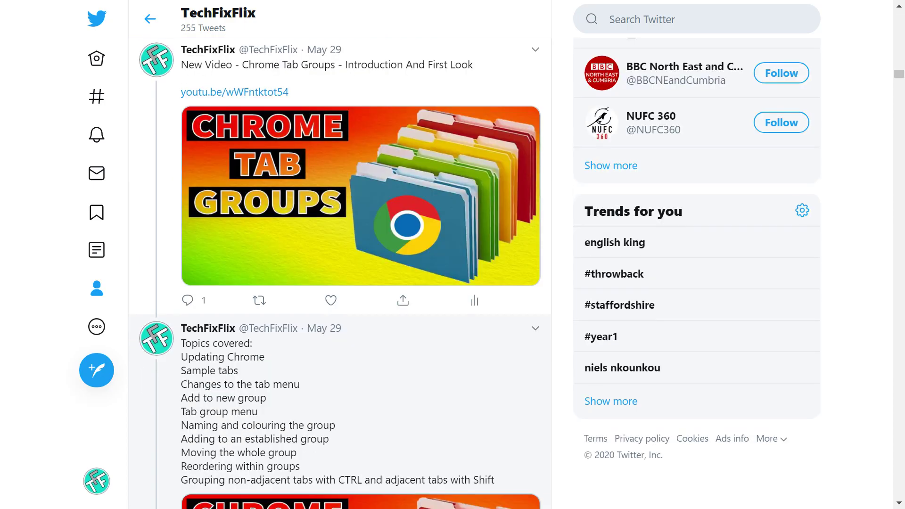
pyautogui.scroll(-15, 339, 273)
pyautogui.scroll(-10, 340, 273)
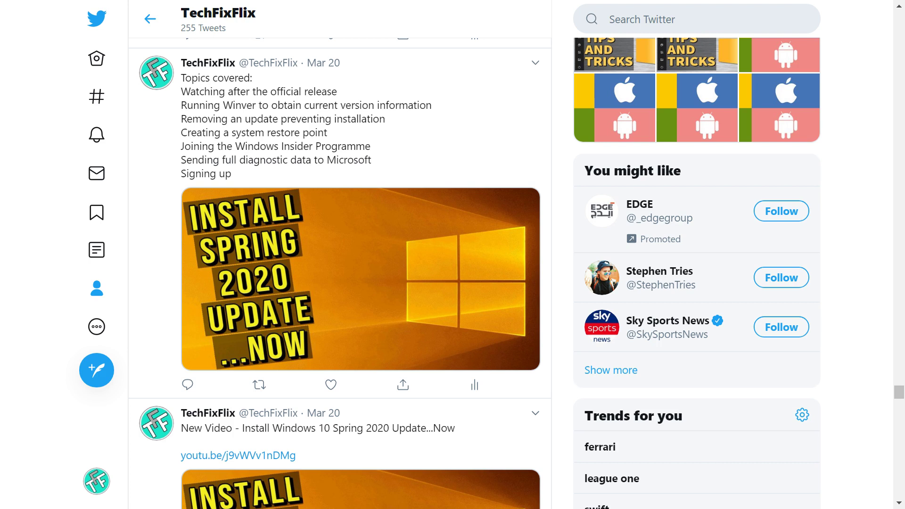
pyautogui.scroll(-10, 339, 273)
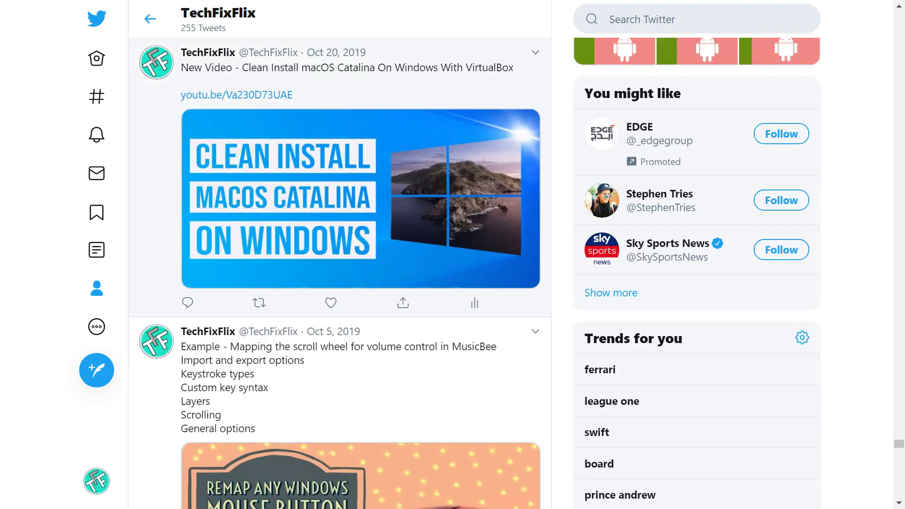